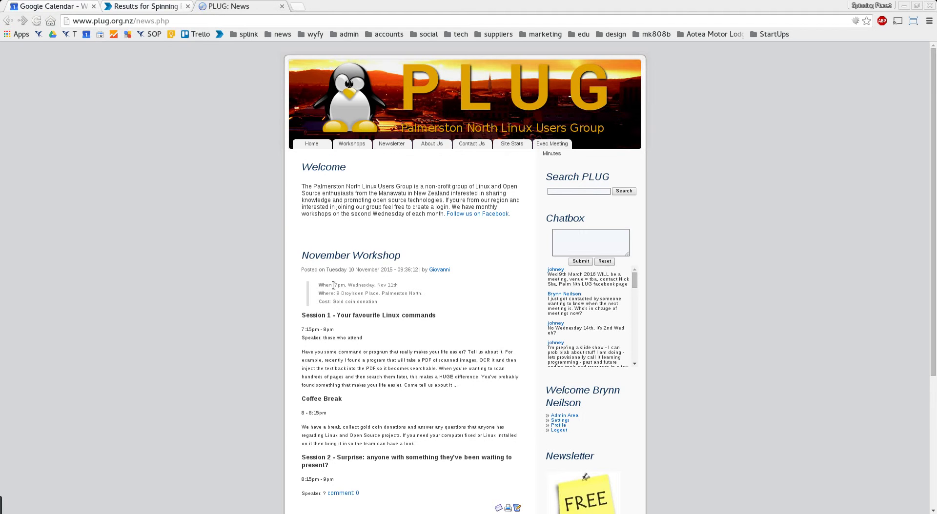
Step: Go from the admin area's News page to a blank Create News Item form
{"action": "scroll", "coordinate": [341, 287], "scroll_direction": "down", "scroll_amount": 3}
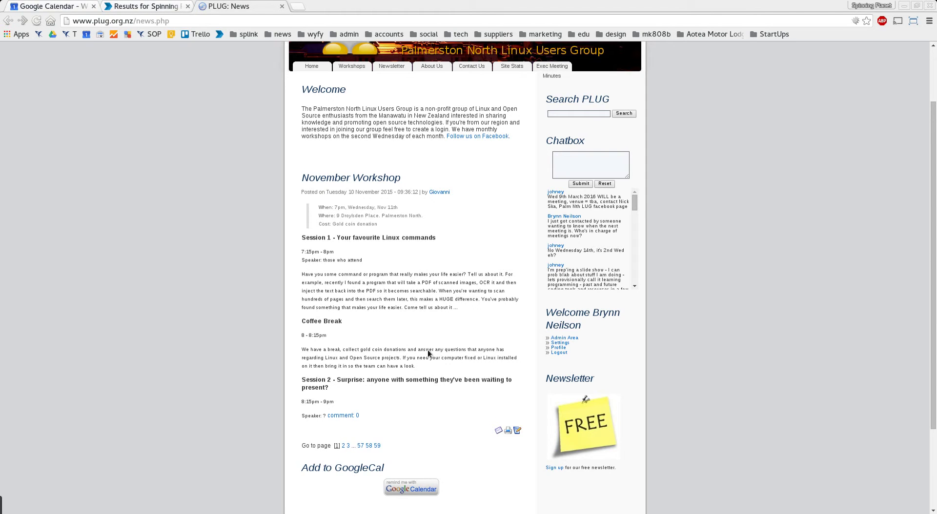
{"action": "left_click", "coordinate": [573, 339]}
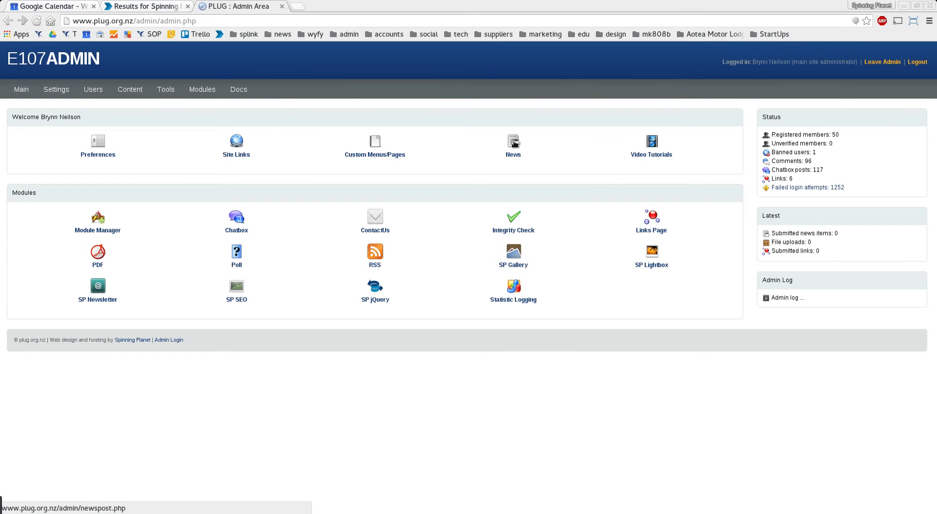
{"action": "left_click", "coordinate": [514, 142]}
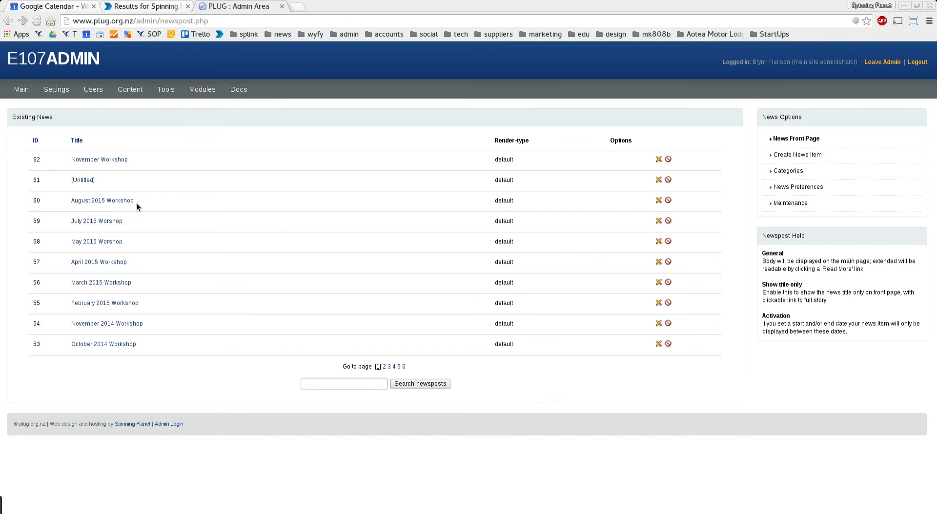
{"action": "left_click", "coordinate": [803, 155]}
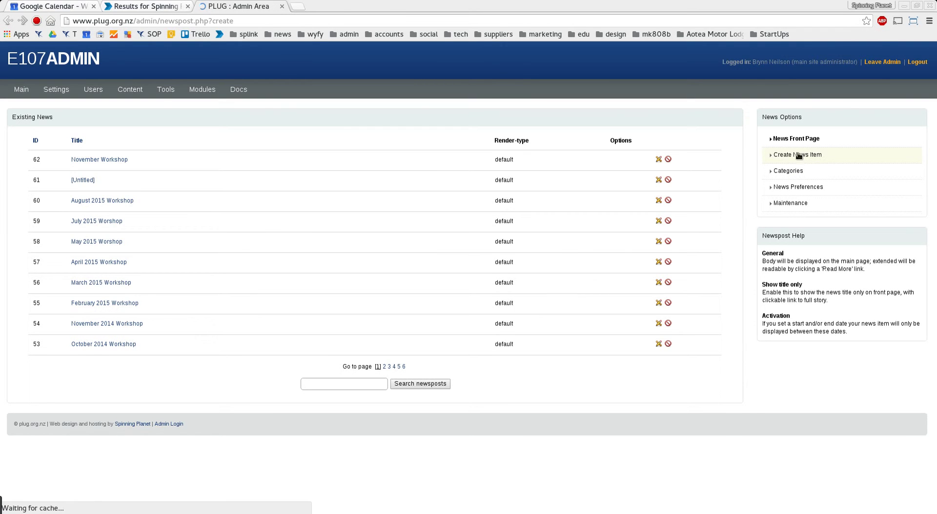
Step: Title the post 'March 2016 Workshop' and choose the plug template for its body
{"action": "left_click", "coordinate": [216, 169]}
{"action": "type", "text": "March"}
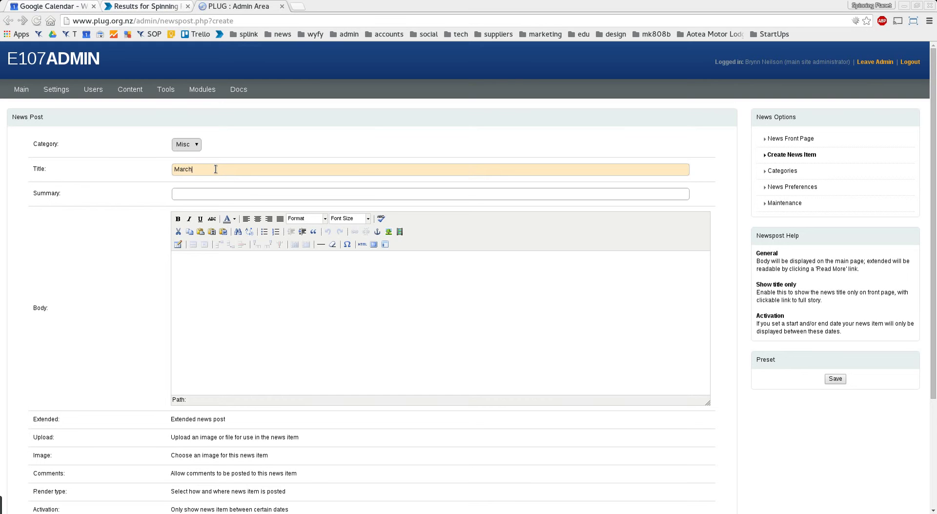
{"action": "type", "text": " 2016 Workshop"}
{"action": "left_click", "coordinate": [247, 283]}
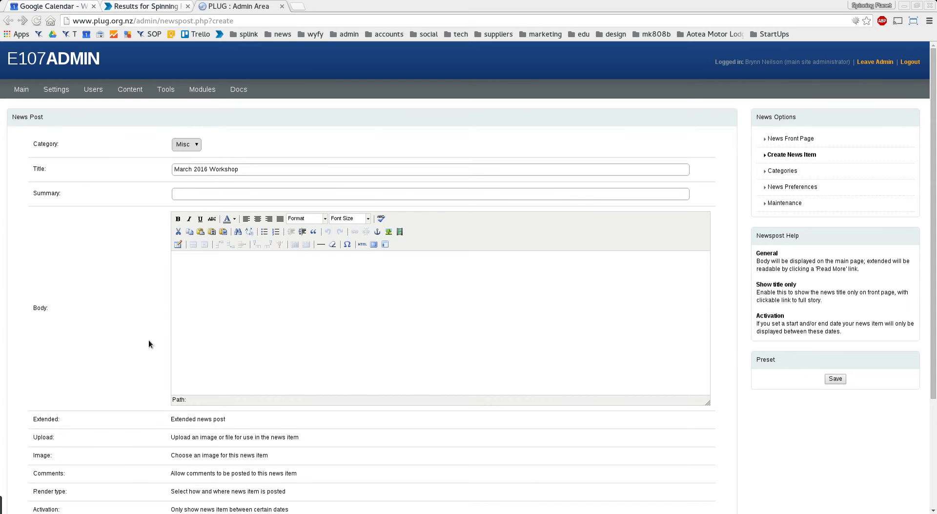
{"action": "left_click", "coordinate": [385, 245]}
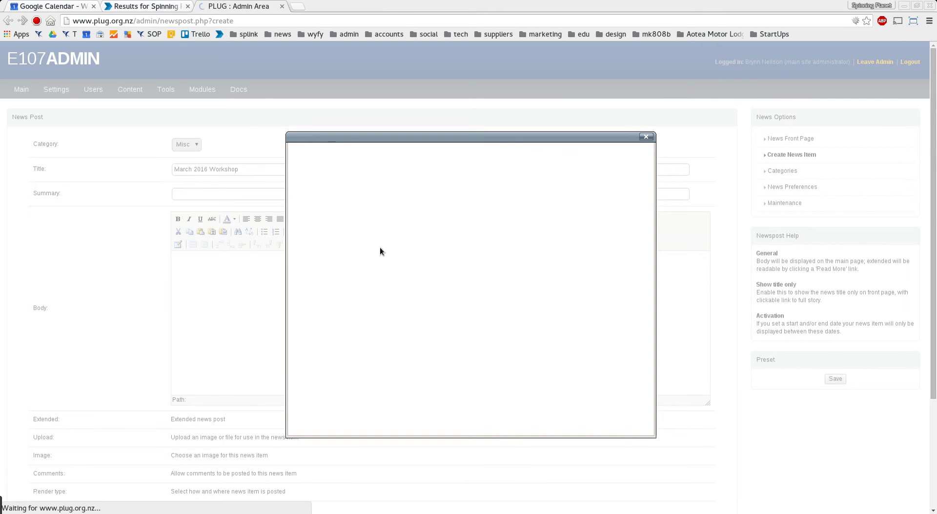
{"action": "left_click", "coordinate": [353, 164]}
{"action": "left_click", "coordinate": [341, 177]}
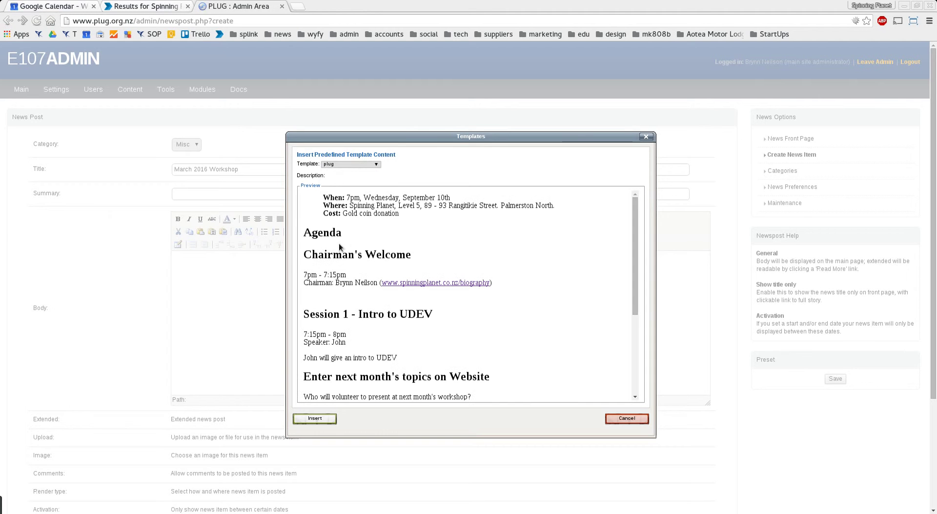
Step: Insert the plug template into the body and delete the Where venue address
{"action": "left_click", "coordinate": [314, 419]}
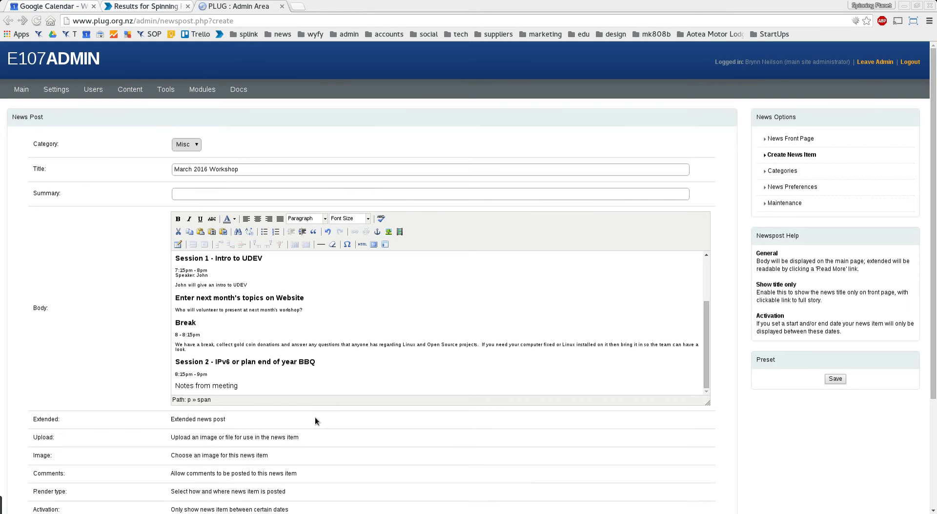
{"action": "scroll", "coordinate": [314, 380], "scroll_direction": "up", "scroll_amount": 3}
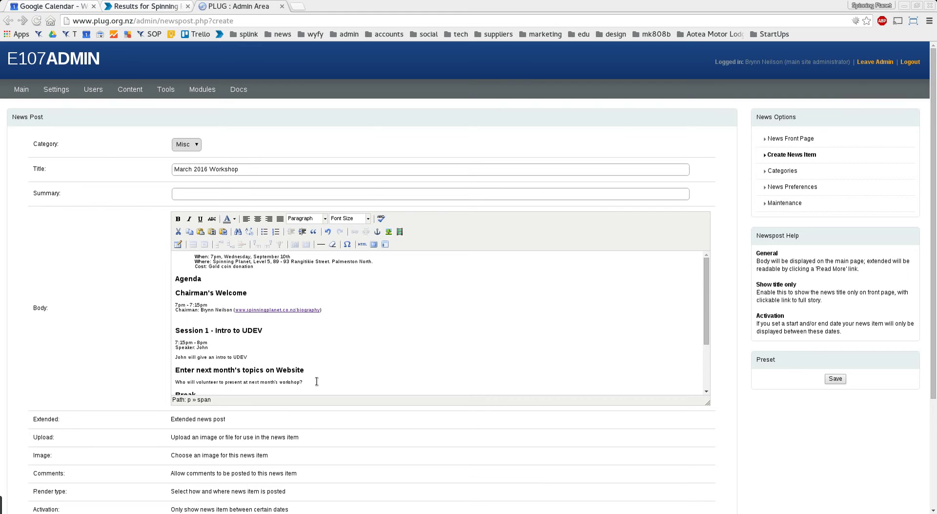
{"action": "left_click", "coordinate": [380, 263]}
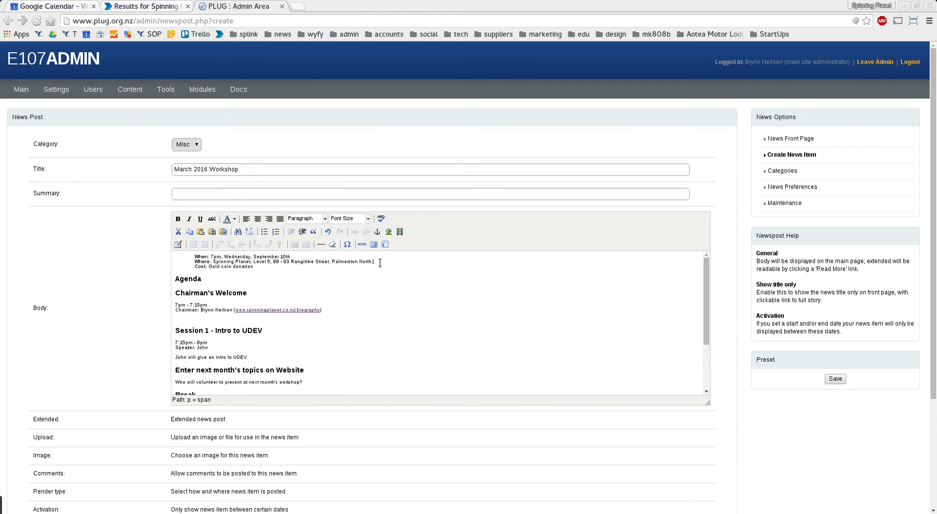
{"action": "left_click", "coordinate": [346, 262]}
{"action": "scroll", "coordinate": [363, 295], "scroll_direction": "down", "scroll_amount": 3}
{"action": "scroll", "coordinate": [364, 295], "scroll_direction": "up", "scroll_amount": 3}
{"action": "left_click_drag", "start_coordinate": [378, 262], "coordinate": [213, 261]}
{"action": "key", "text": "Delete"}
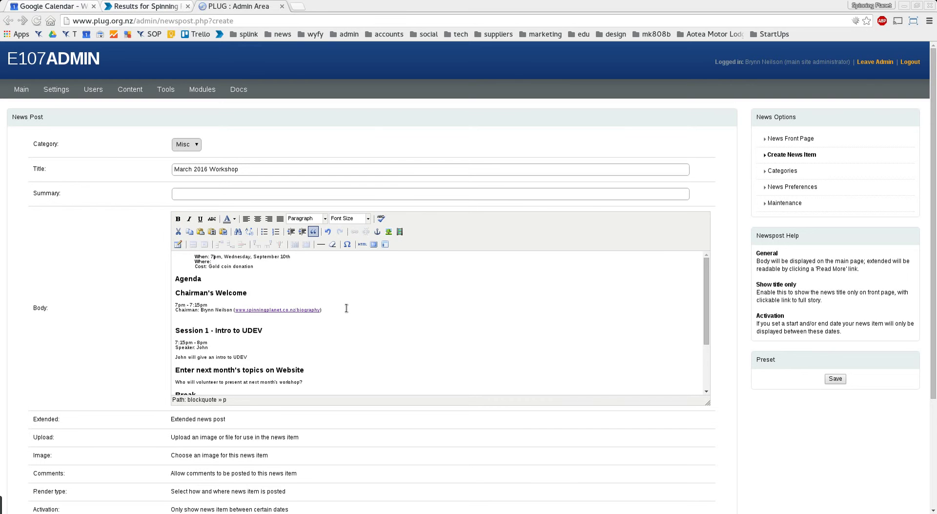
Step: Remove the date from the When line and make Where read 'Coming soon'
{"action": "key", "text": "Up"}
{"action": "key", "text": "End"}
{"action": "key", "text": "ctrl+shift+Left"}
{"action": "key", "text": "ctrl+shift+Left"}
{"action": "key", "text": "Delete"}
{"action": "key", "text": "Down"}
{"action": "type", "text": "Coming soo"}
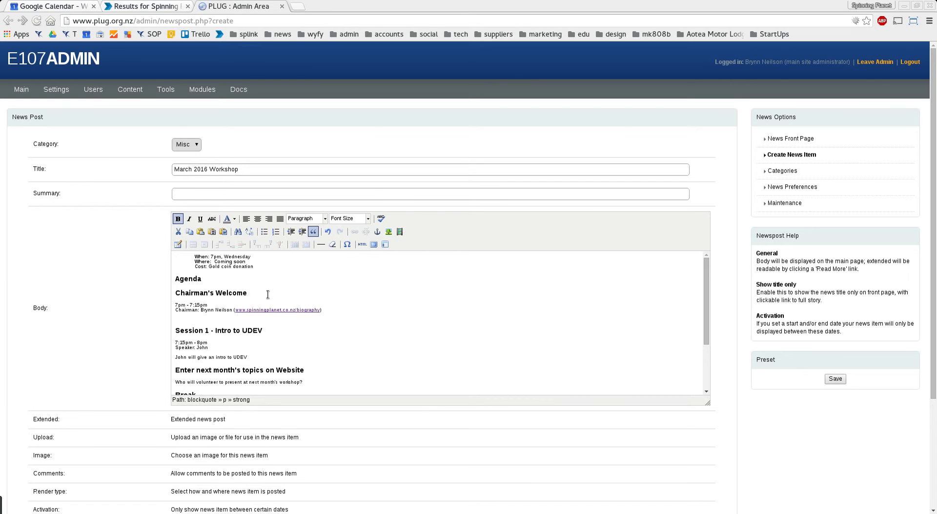
Step: Delete the chairman's name and biography link from the agenda
{"action": "left_click", "coordinate": [216, 310]}
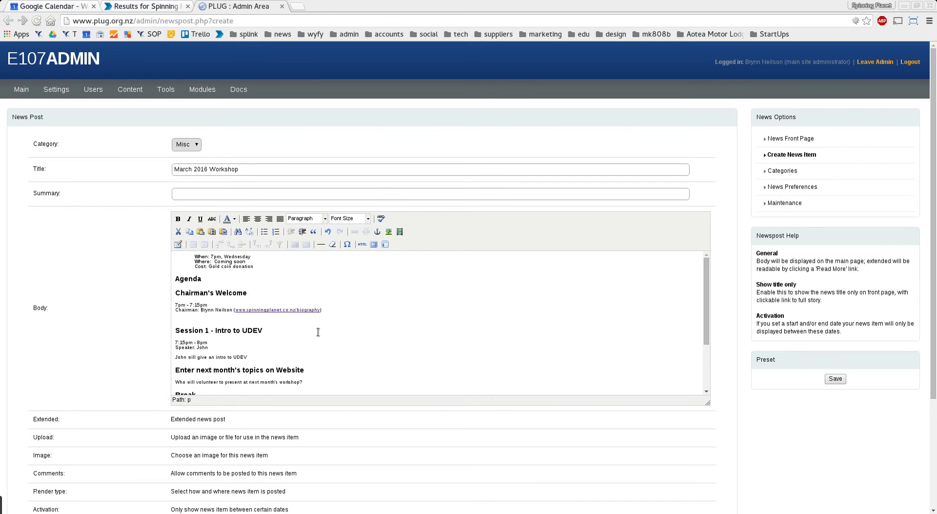
{"action": "key", "text": "shift+End"}
{"action": "key", "text": "Delete"}
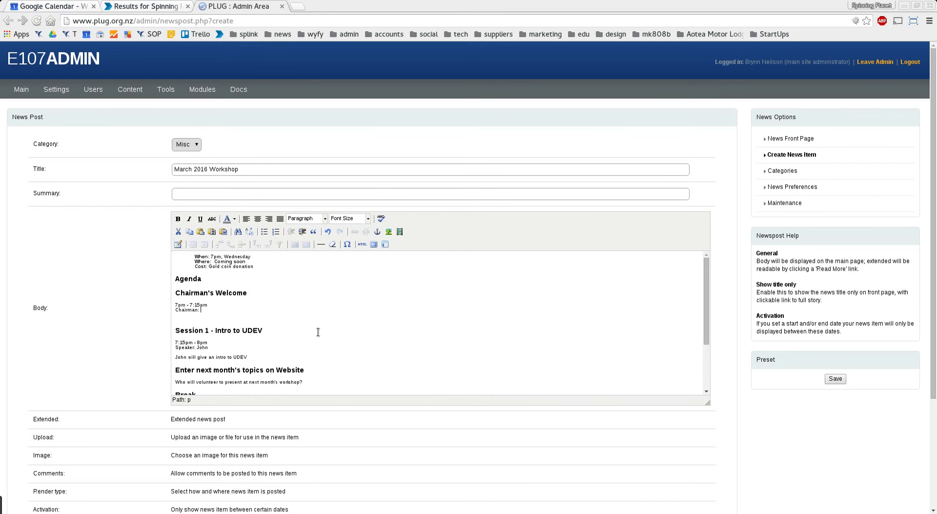
{"action": "scroll", "coordinate": [318, 332], "scroll_direction": "down", "scroll_amount": 2}
Step: Make the Session 1 heading read 'Session 1 - Coming soon'
{"action": "left_click_drag", "start_coordinate": [273, 280], "coordinate": [213, 280]}
{"action": "type", "text": "- Coming soon"}
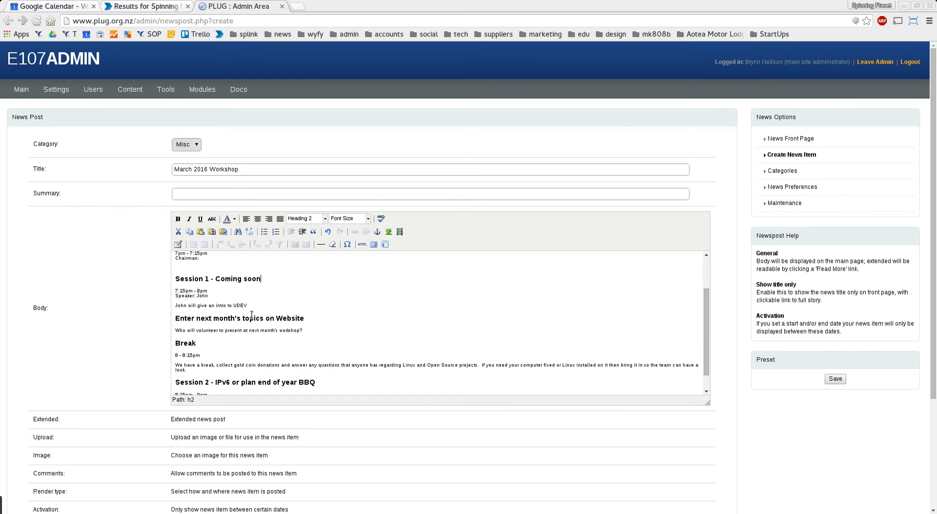
{"action": "key", "text": "ctrl+shift+Left"}
{"action": "key", "text": "ctrl+shift+Left"}
{"action": "key", "text": "ctrl+c"}
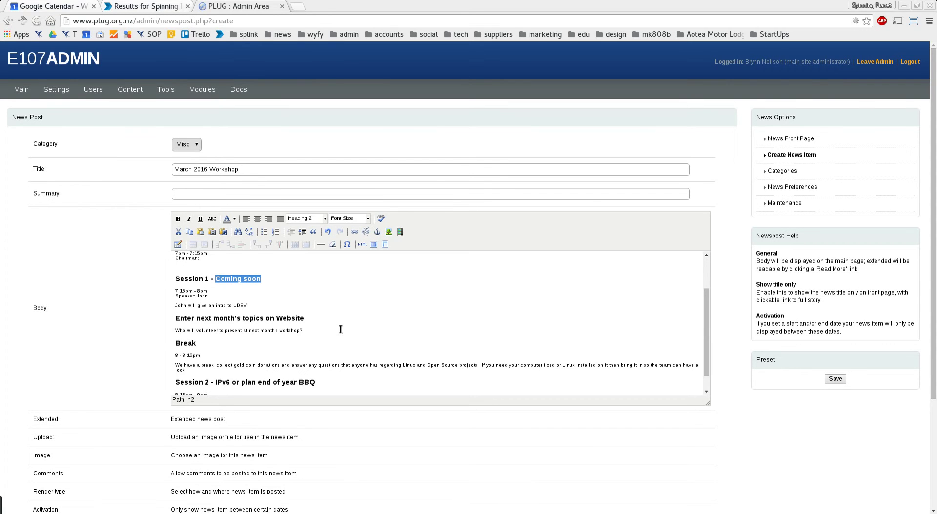
{"action": "scroll", "coordinate": [340, 329], "scroll_direction": "down", "scroll_amount": 1}
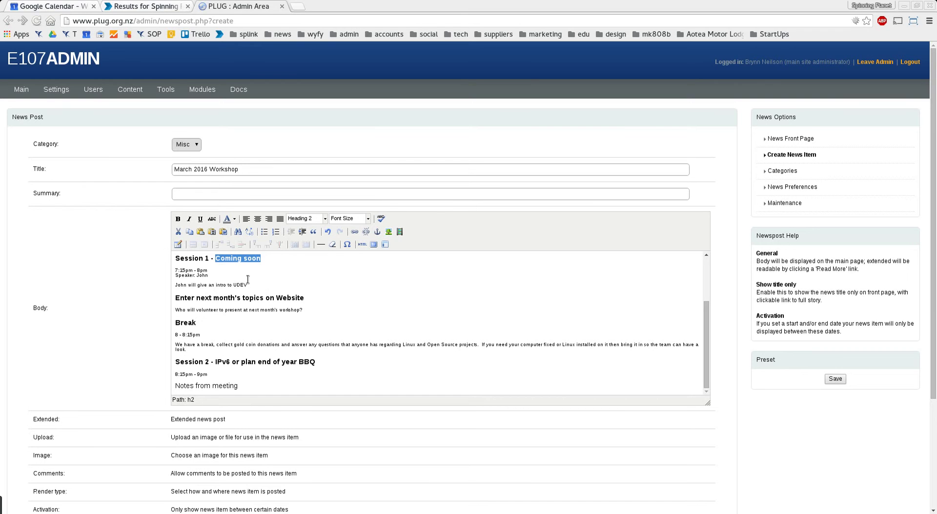
Step: Replace the Session 1 description with 'Add description here'
{"action": "left_click_drag", "start_coordinate": [250, 285], "coordinate": [156, 285]}
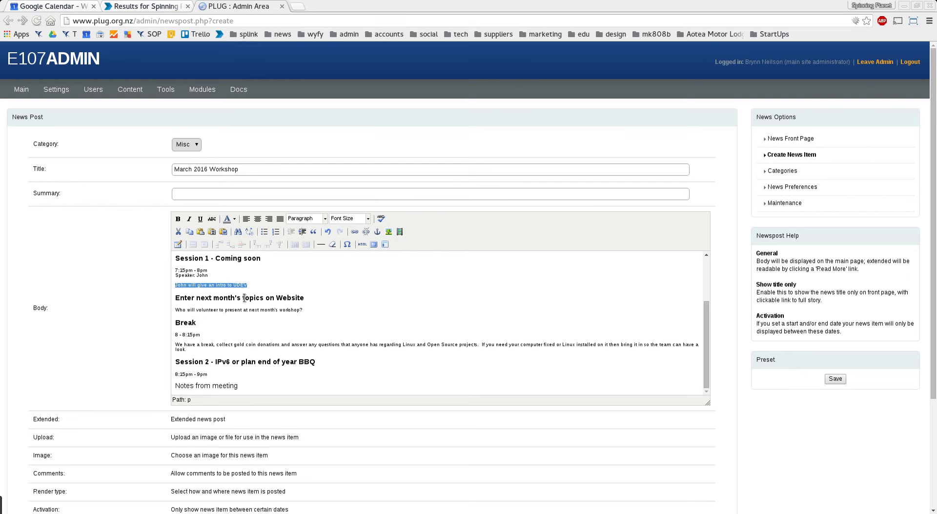
{"action": "type", "text": "Add desc"}
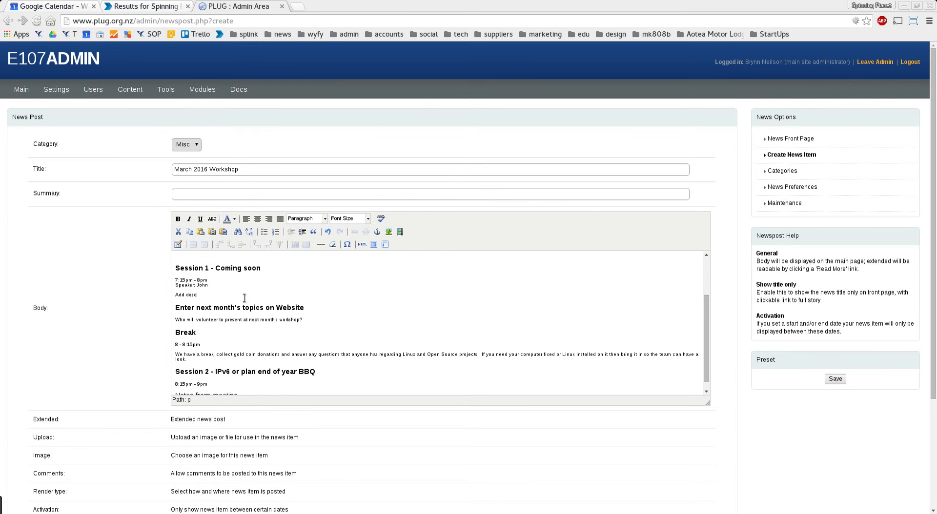
{"action": "type", "text": "ription herwe"}
{"action": "type", "text": "e"}
{"action": "scroll", "coordinate": [275, 336], "scroll_direction": "down", "scroll_amount": 1}
Step: Replace the Session 2 topic with 'Coming soon' on its heading line and clear its mismatched formatting
{"action": "left_click_drag", "start_coordinate": [328, 336], "coordinate": [216, 336]}
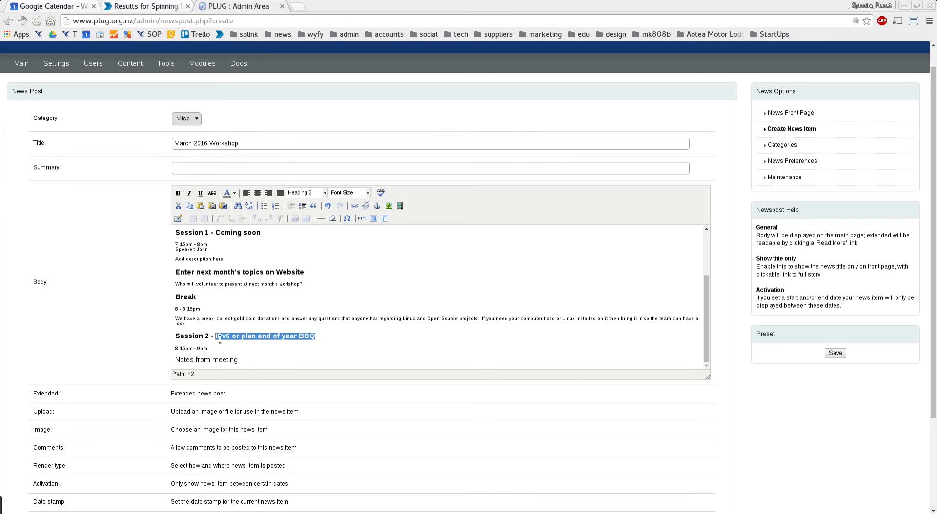
{"action": "key", "text": "ctrl+v"}
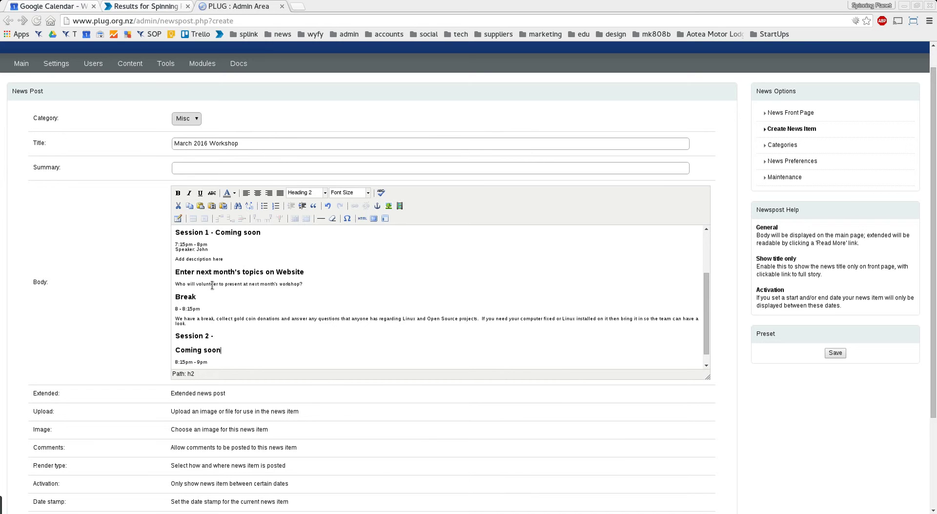
{"action": "left_click", "coordinate": [223, 337]}
{"action": "key", "text": "Delete"}
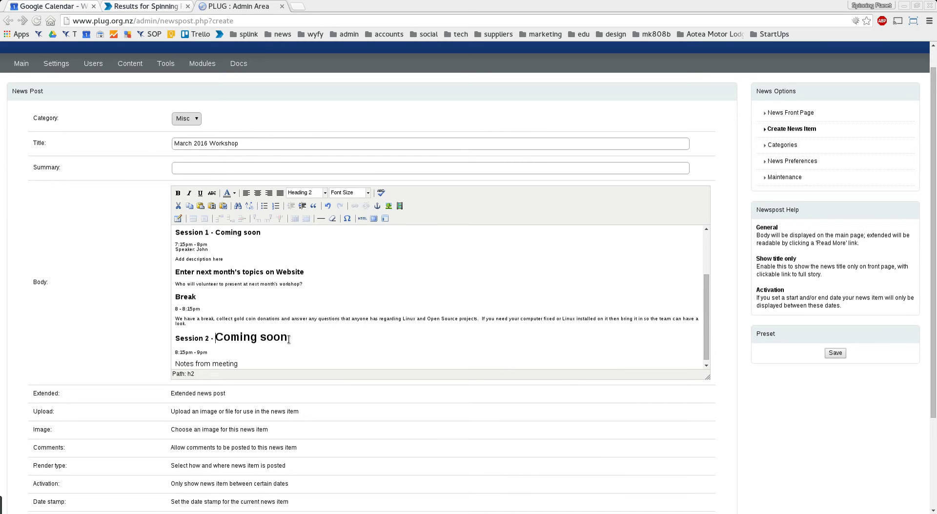
{"action": "left_click_drag", "start_coordinate": [288, 338], "coordinate": [188, 338]}
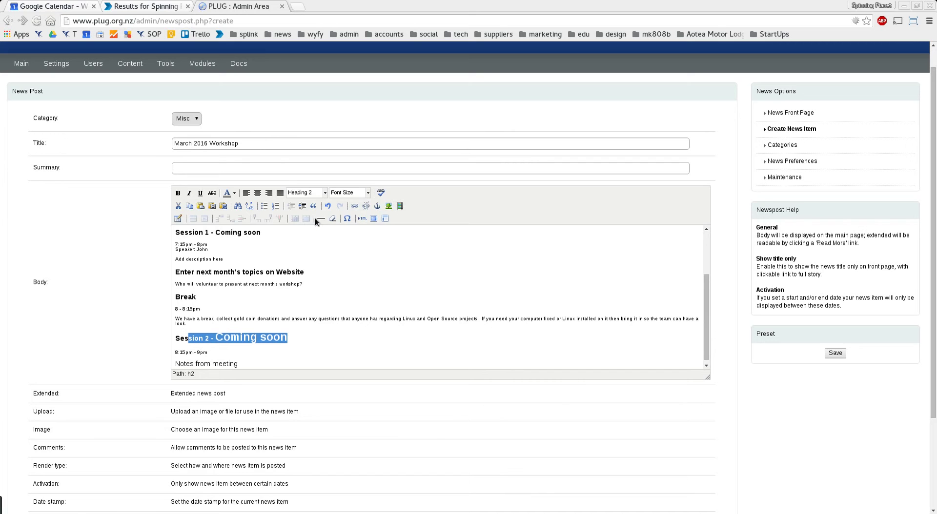
{"action": "left_click", "coordinate": [332, 219]}
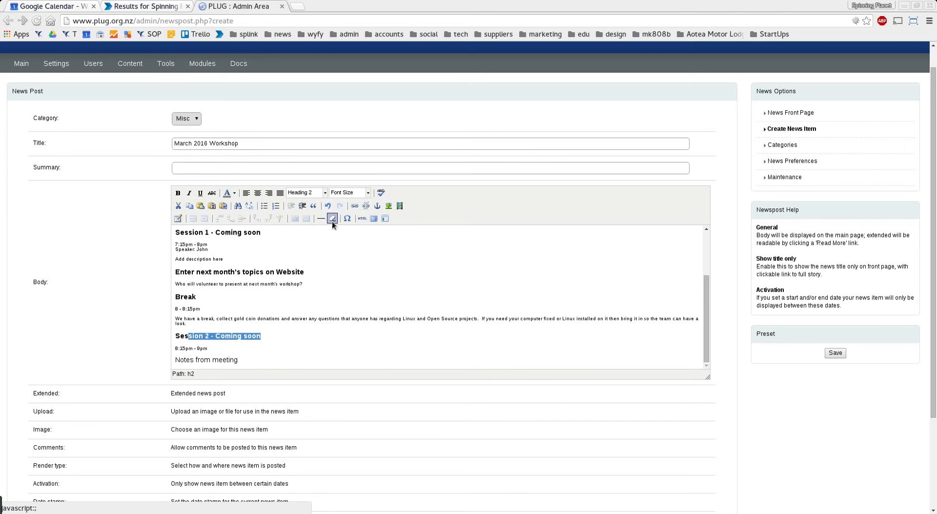
{"action": "left_click", "coordinate": [215, 337]}
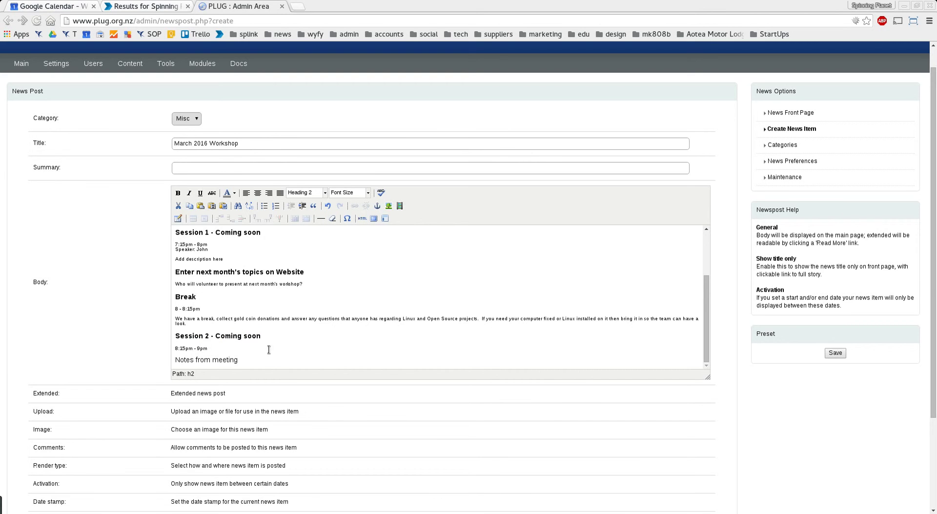
{"action": "scroll", "coordinate": [273, 347], "scroll_direction": "down", "scroll_amount": 2}
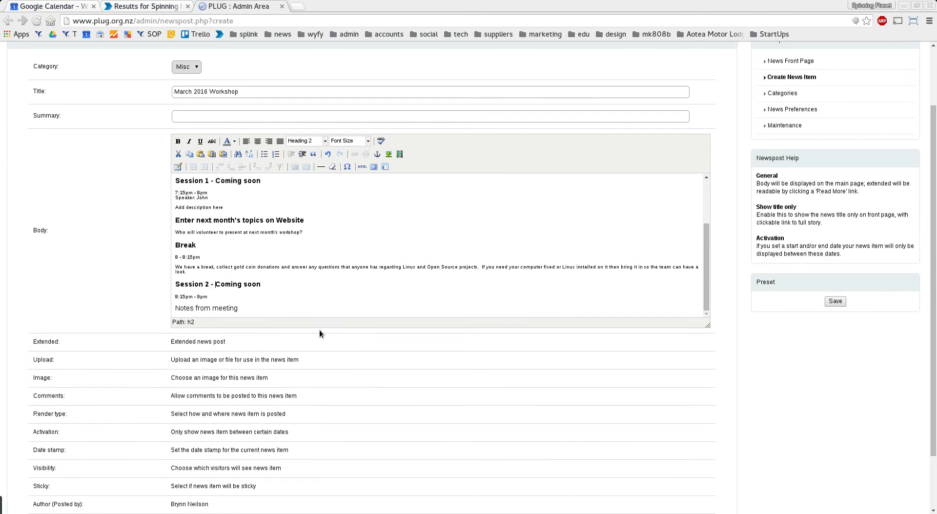
Step: Switch the post's Comments option from Enabled to Disabled
{"action": "scroll", "coordinate": [318, 330], "scroll_direction": "down", "scroll_amount": 2}
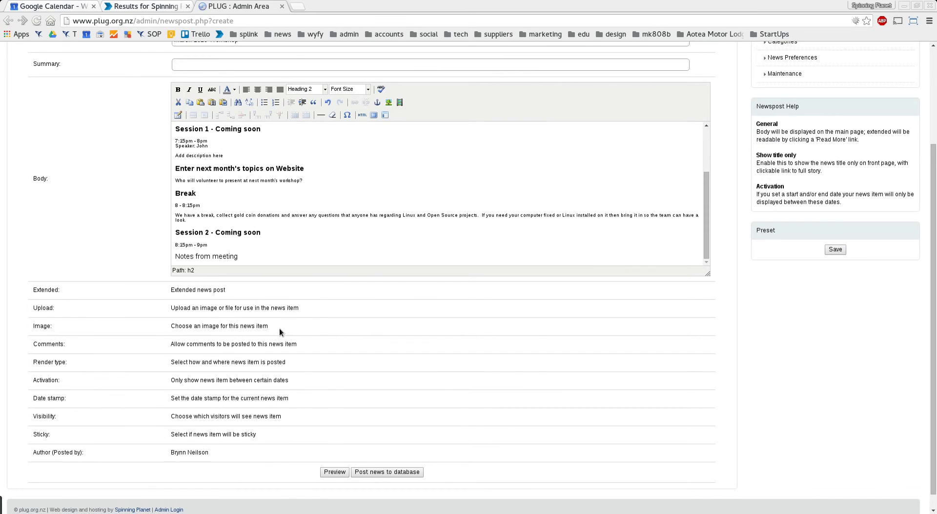
{"action": "left_click", "coordinate": [213, 344]}
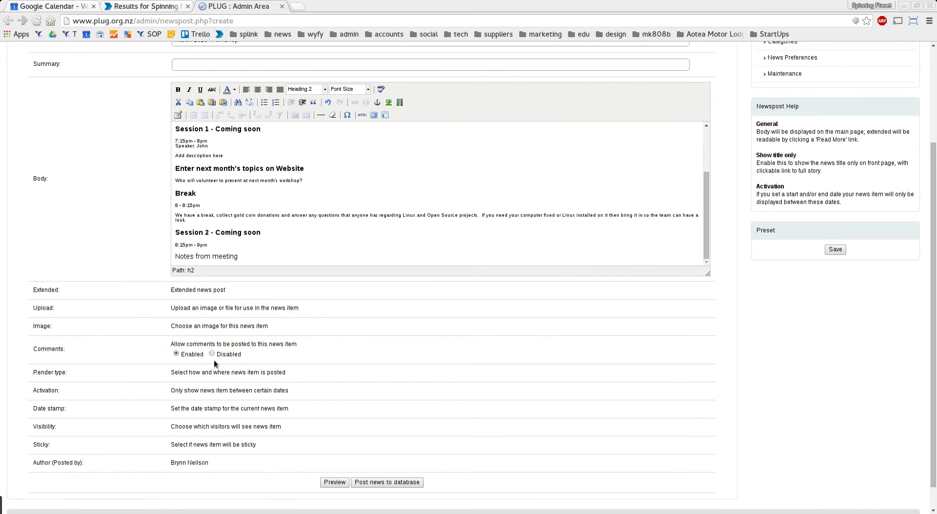
{"action": "left_click", "coordinate": [212, 354]}
{"action": "scroll", "coordinate": [560, 444], "scroll_direction": "down", "scroll_amount": 1}
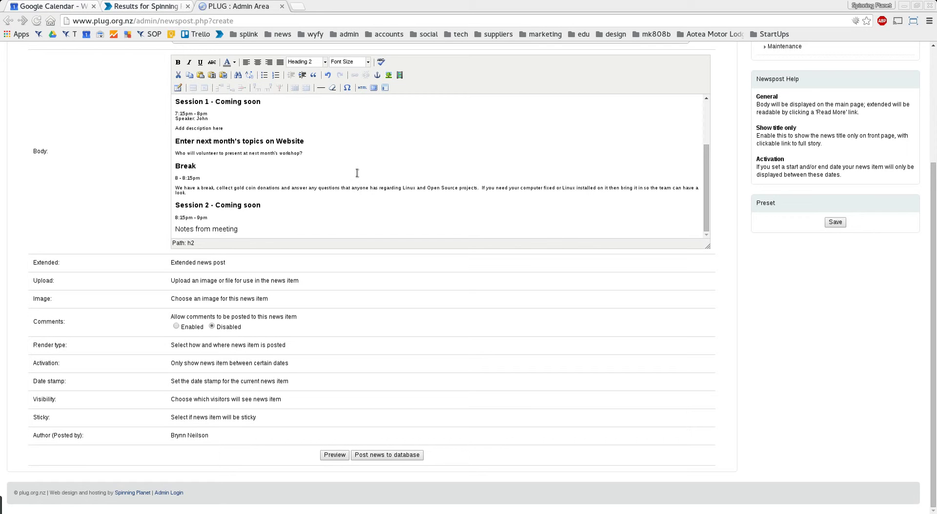
Step: Copy all of the post body's HTML from the source editor, closing it without changes
{"action": "key", "text": "Up"}
{"action": "key", "text": "Up"}
{"action": "key", "text": "Up"}
{"action": "key", "text": "Up"}
{"action": "key", "text": "Up"}
{"action": "scroll", "coordinate": [357, 193], "scroll_direction": "up", "scroll_amount": 6}
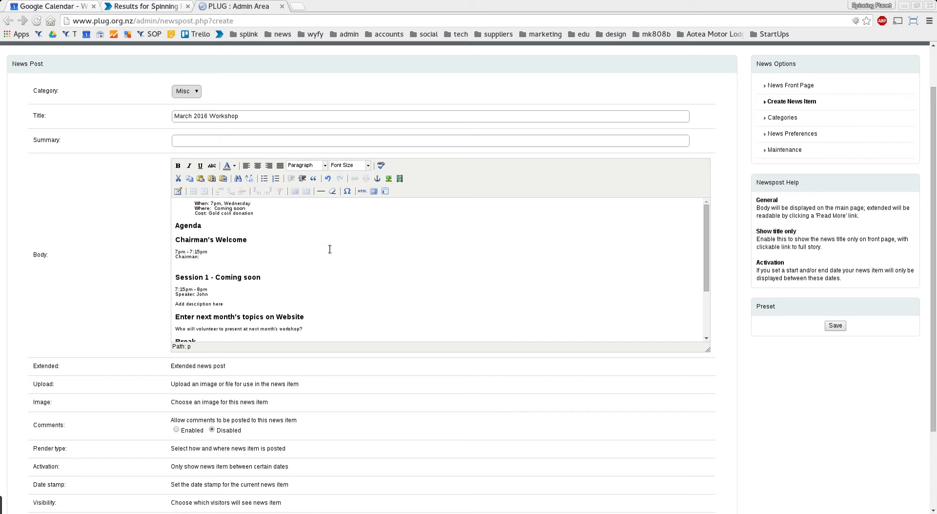
{"action": "left_click", "coordinate": [362, 192]}
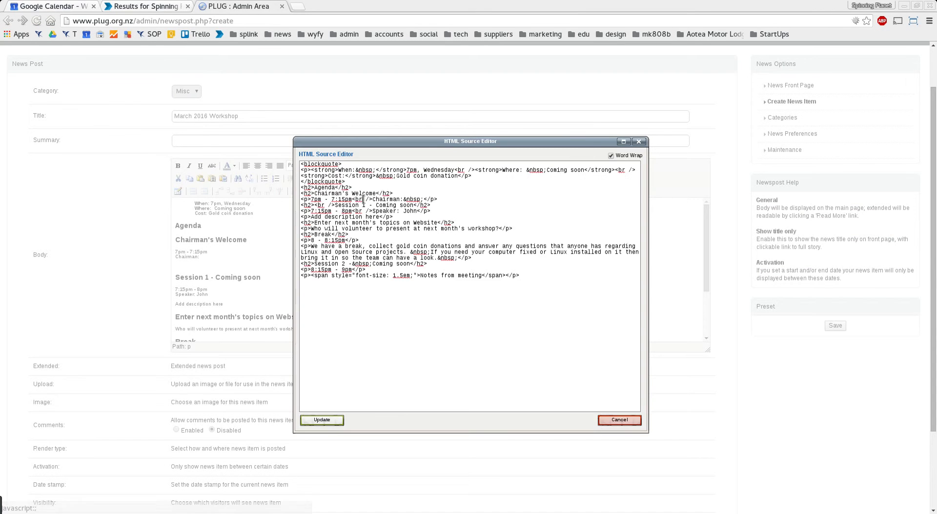
{"action": "key", "text": "ctrl+a"}
{"action": "key", "text": "ctrl+c"}
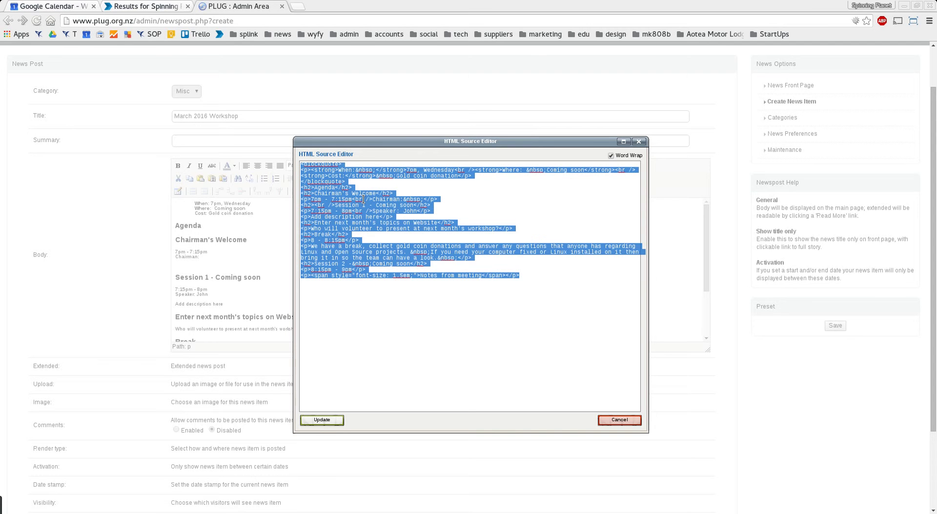
{"action": "left_click", "coordinate": [615, 420]}
{"action": "scroll", "coordinate": [738, 397], "scroll_direction": "up", "scroll_amount": 2}
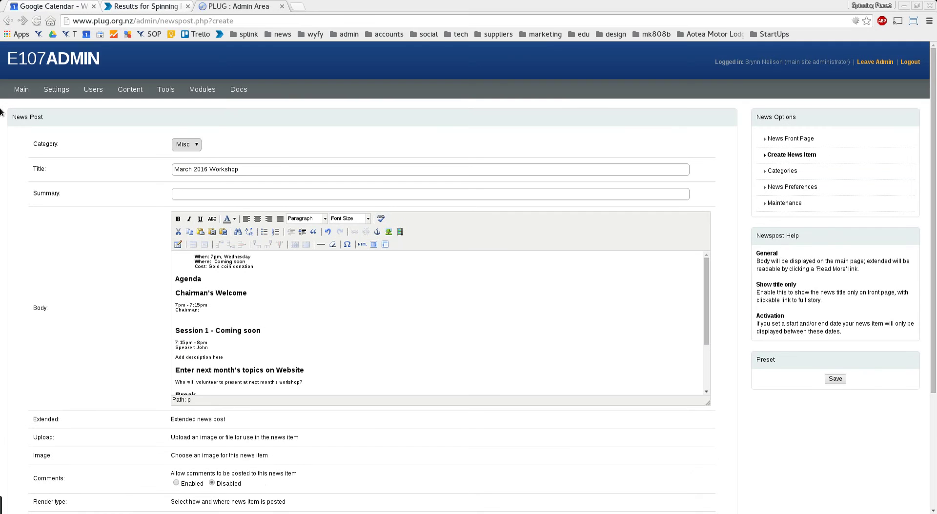
Step: Start a new PalmyLUG Newsletter Mailing List issue from SP Newsletter's Add/Edit Newsletter page
{"action": "left_click", "coordinate": [21, 89]}
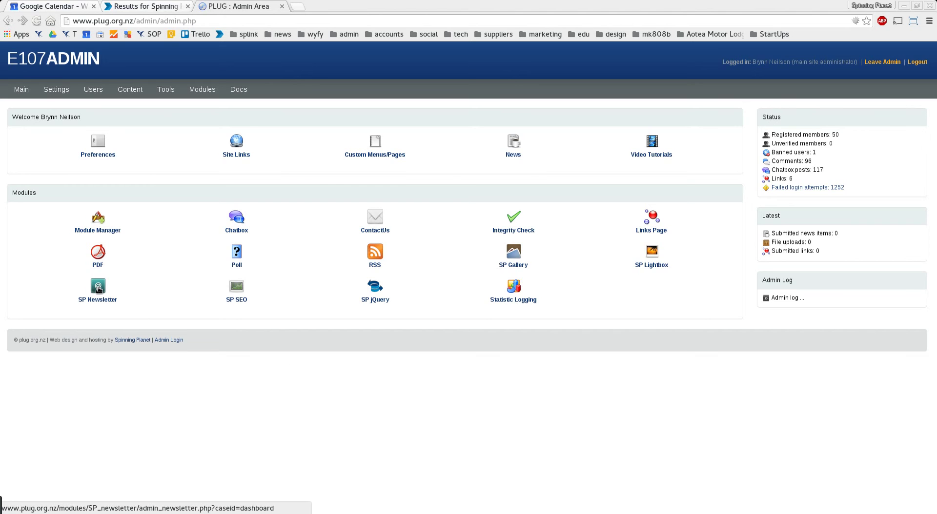
{"action": "left_click", "coordinate": [98, 288]}
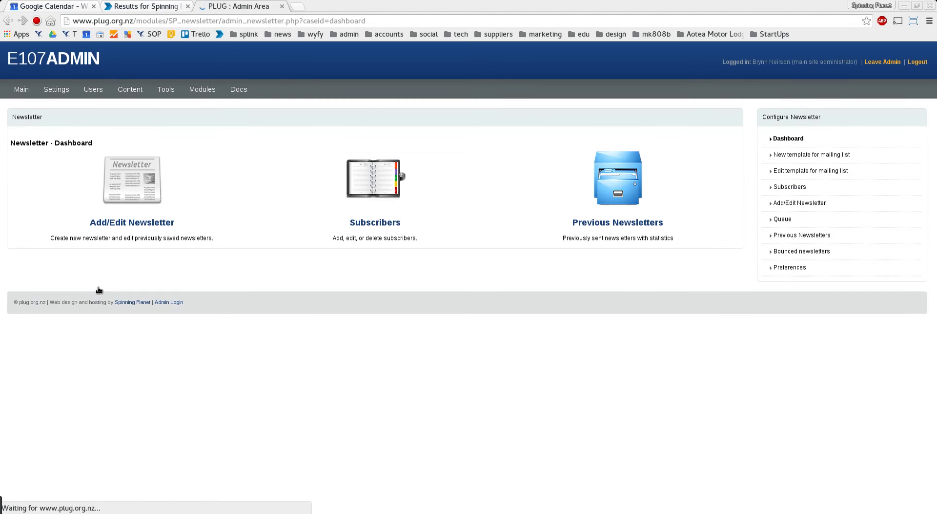
{"action": "left_click", "coordinate": [129, 182]}
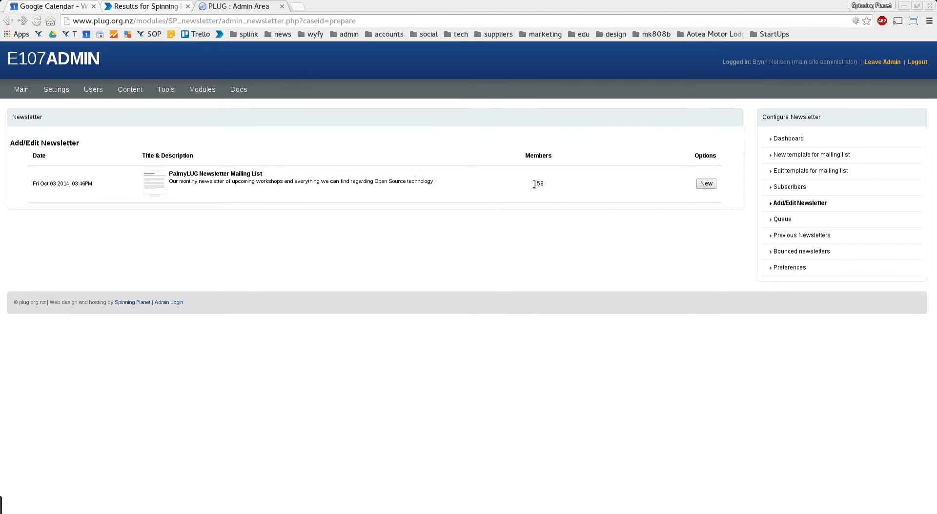
{"action": "left_click", "coordinate": [706, 183]}
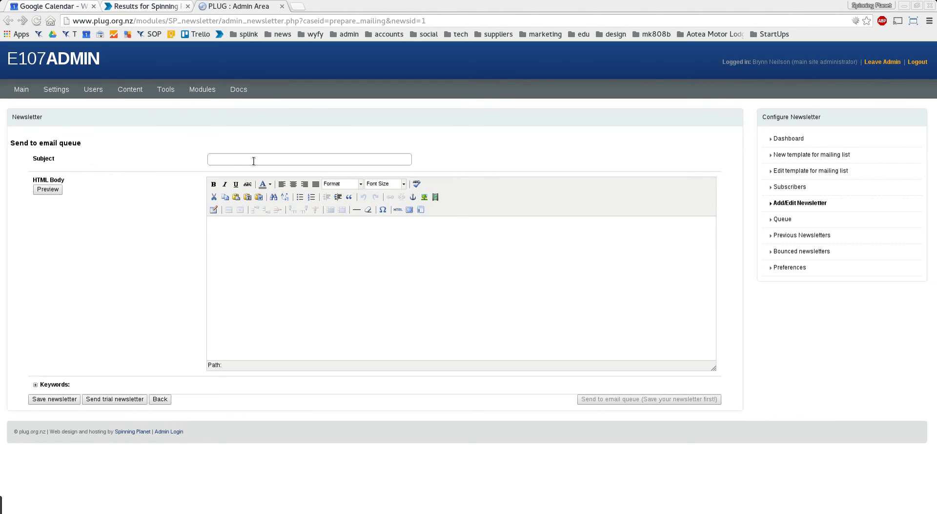
Step: Enter 'PLUG March Workshop' as the newsletter subject and preview the plug template
{"action": "left_click", "coordinate": [252, 157]}
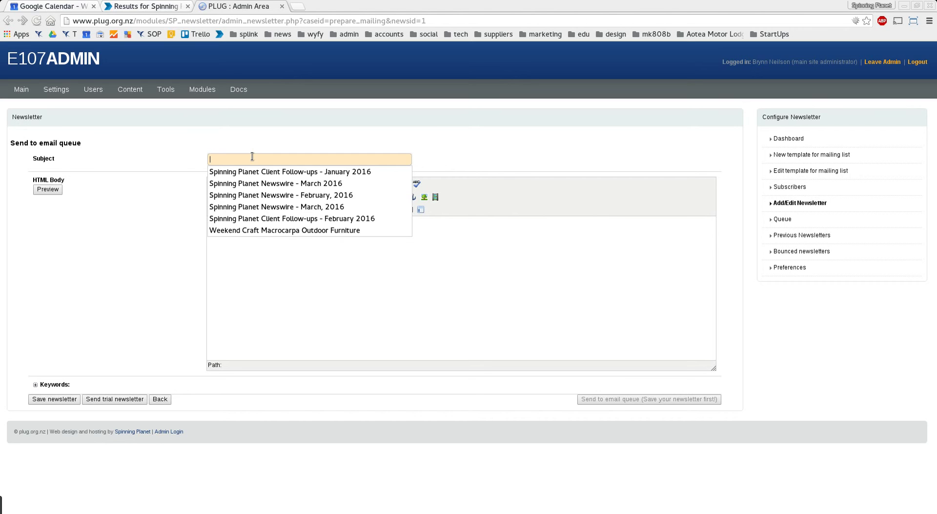
{"action": "type", "text": "PLUG "}
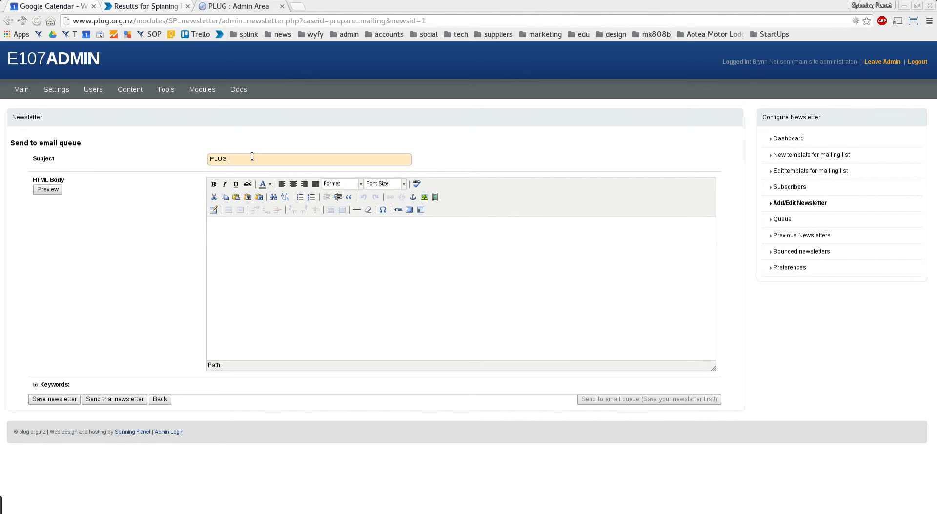
{"action": "type", "text": "March Workshop"}
{"action": "left_click", "coordinate": [394, 265]}
{"action": "left_click", "coordinate": [419, 210]}
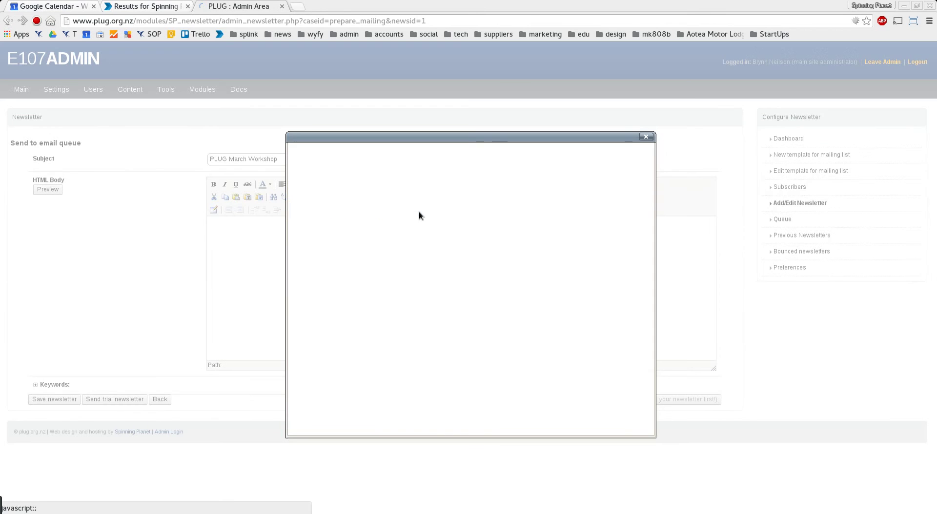
{"action": "left_click", "coordinate": [356, 165]}
{"action": "left_click", "coordinate": [341, 177]}
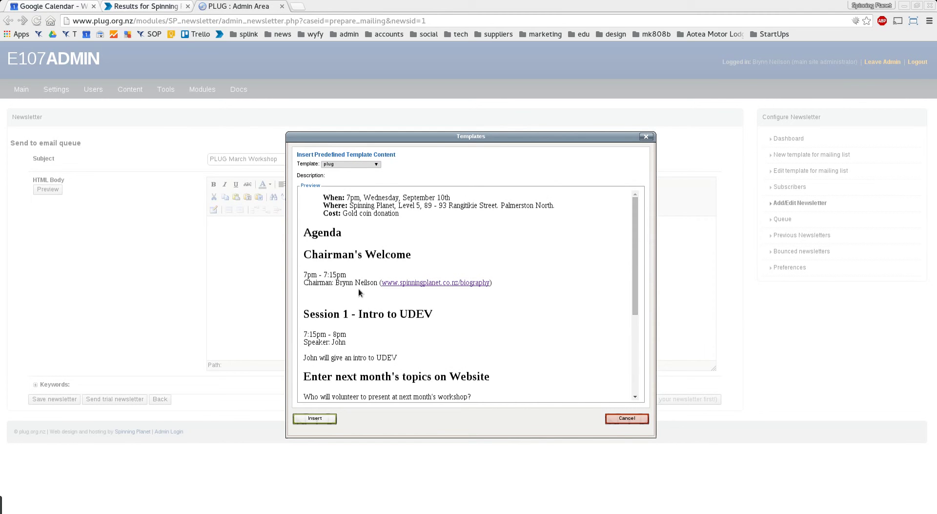
Step: Paste the copied news post HTML into the newsletter body and save the newsletter
{"action": "left_click", "coordinate": [619, 420]}
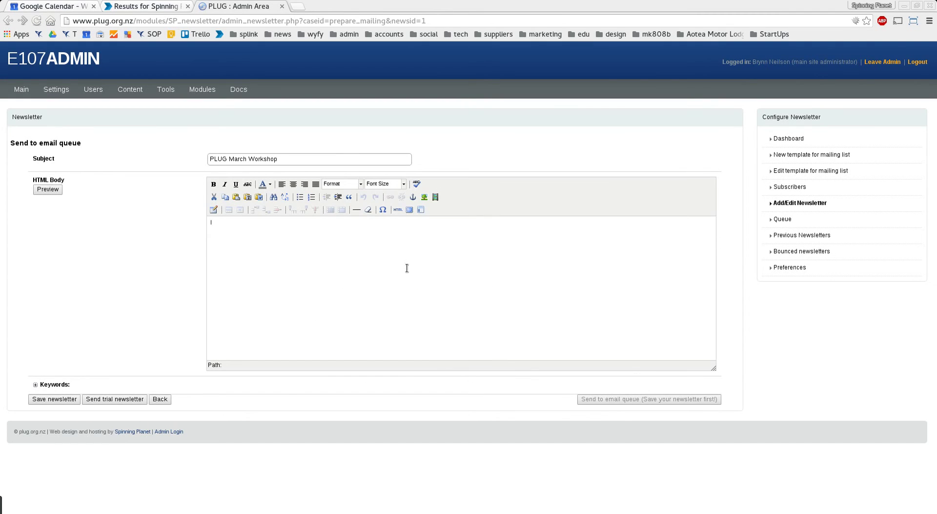
{"action": "left_click", "coordinate": [397, 209]}
{"action": "key", "text": "ctrl+v"}
{"action": "left_click", "coordinate": [322, 420]}
{"action": "scroll", "coordinate": [295, 306], "scroll_direction": "down", "scroll_amount": 4}
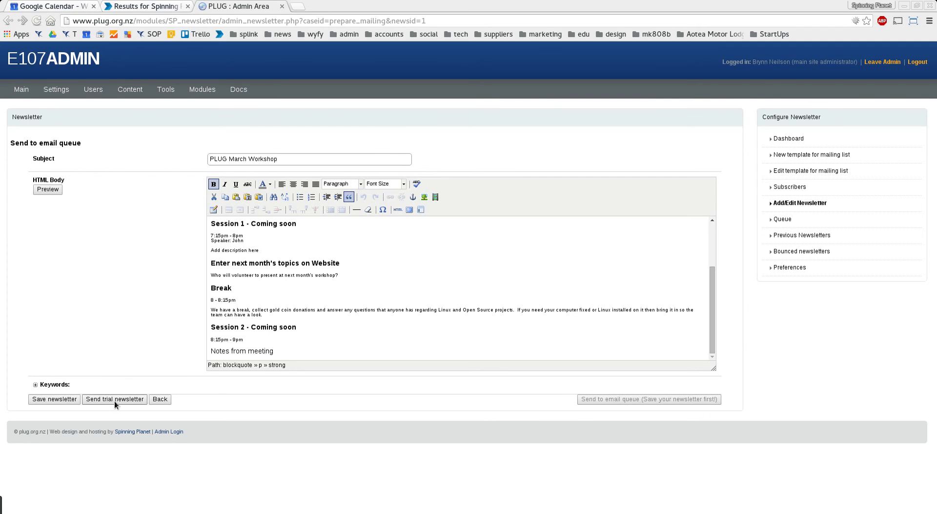
{"action": "left_click", "coordinate": [62, 400]}
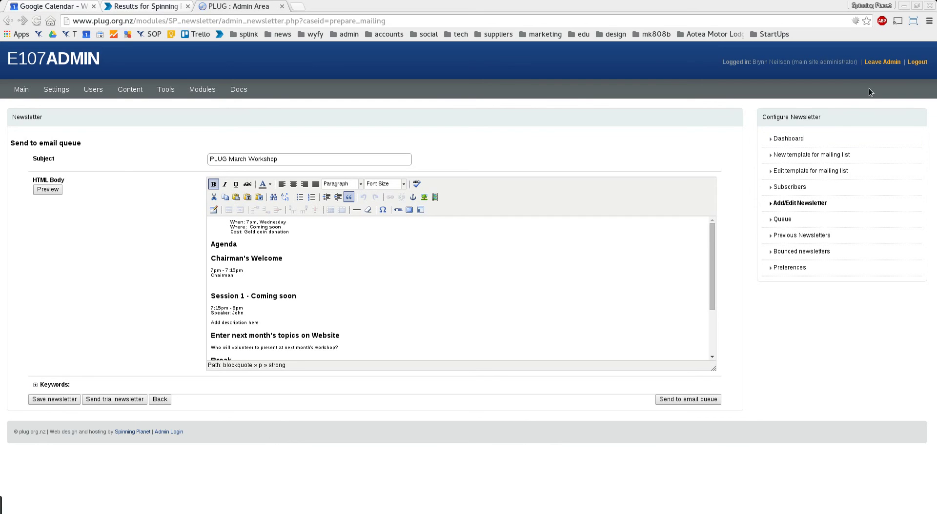
Step: Leave the admin area and view the public Workshops page's 2016 Basic and Advanced slots
{"action": "left_click", "coordinate": [878, 60]}
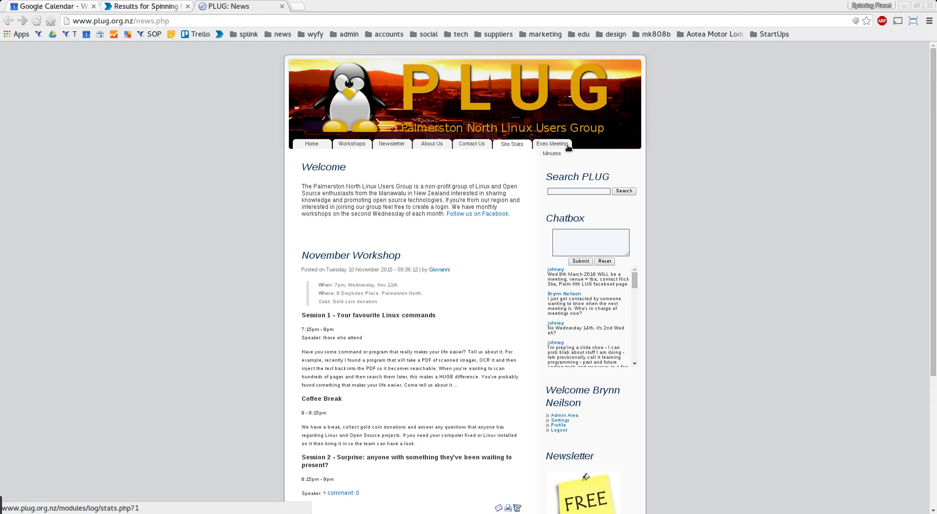
{"action": "left_click", "coordinate": [351, 146]}
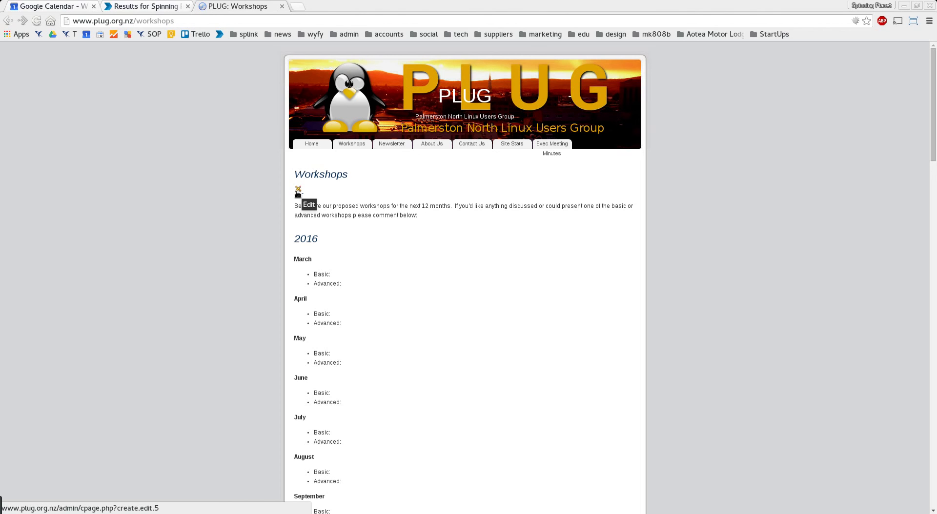
{"action": "scroll", "coordinate": [336, 262], "scroll_direction": "down", "scroll_amount": 3}
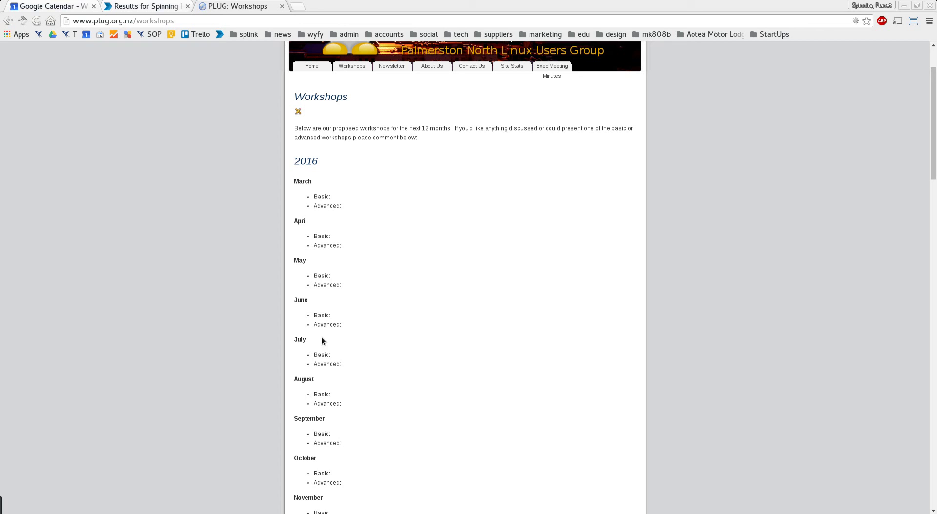
{"action": "left_click", "coordinate": [298, 113]}
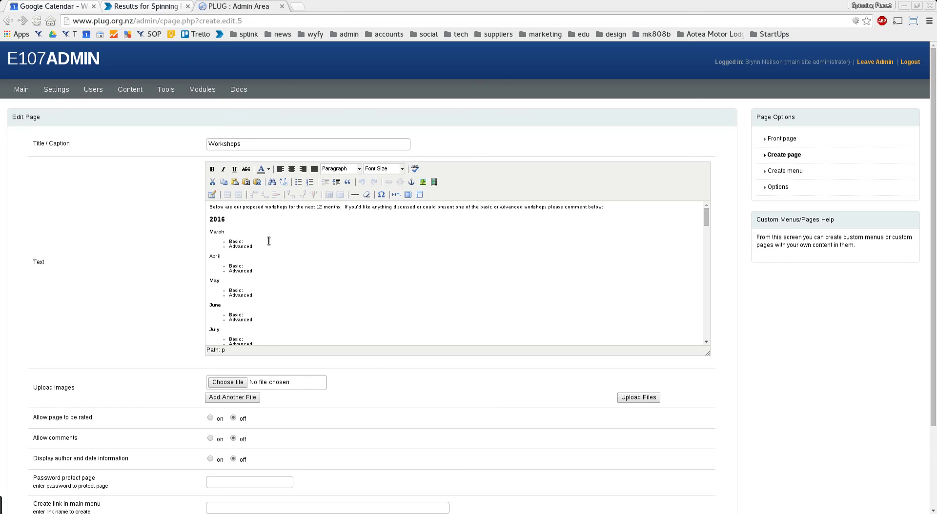
{"action": "left_click", "coordinate": [268, 243]}
{"action": "type", "text": "type them in here"}
{"action": "scroll", "coordinate": [302, 367], "scroll_direction": "down", "scroll_amount": 3}
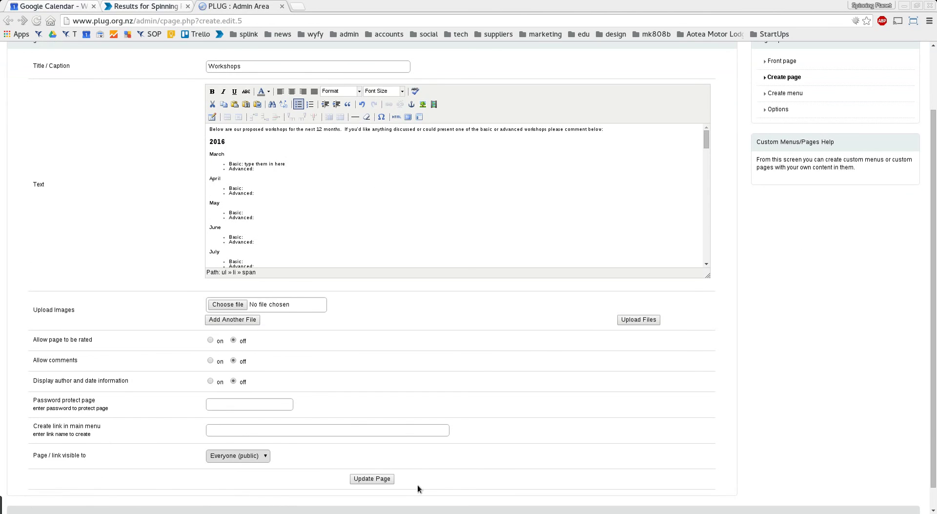
{"action": "scroll", "coordinate": [115, 209], "scroll_direction": "up", "scroll_amount": 3}
{"action": "right_click", "coordinate": [119, 210]}
{"action": "left_click", "coordinate": [122, 213]}
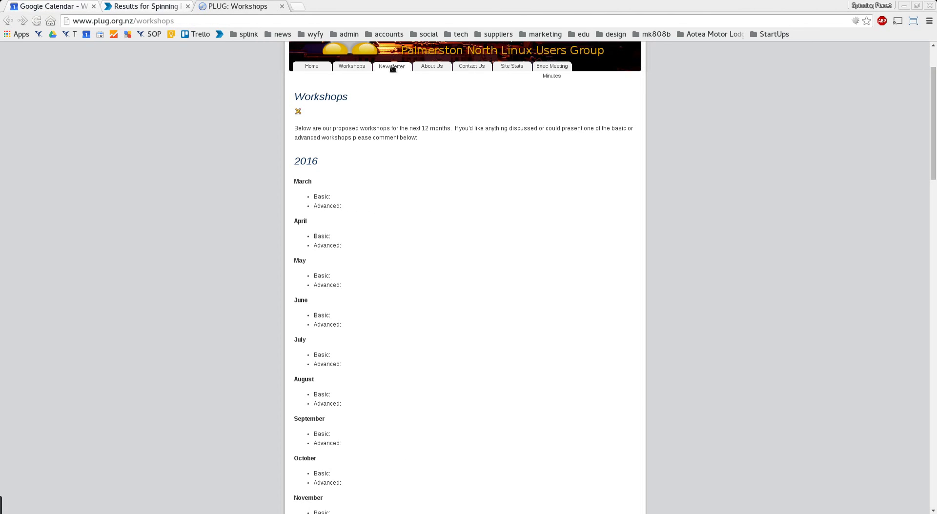
Step: Browse the public Newsletter page and its previous-issues archive, then go to About Us
{"action": "left_click", "coordinate": [392, 67]}
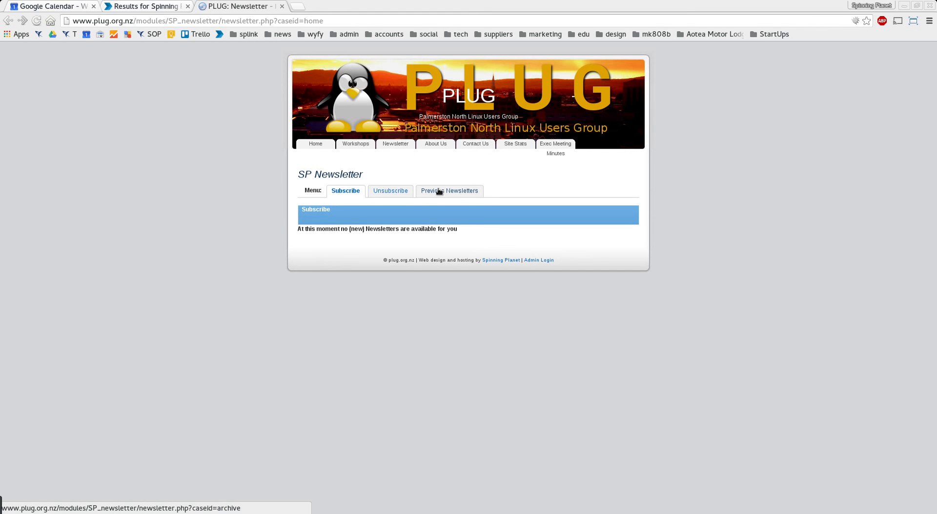
{"action": "left_click", "coordinate": [439, 191]}
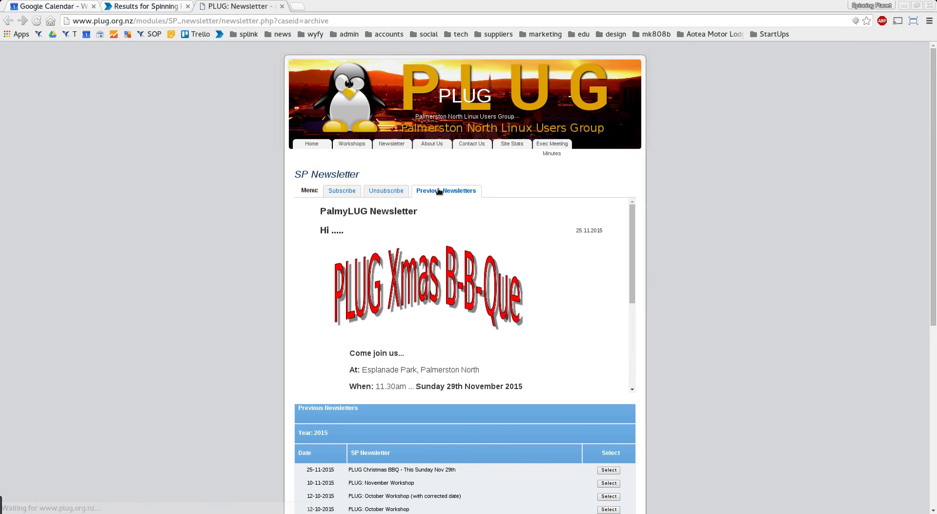
{"action": "left_click", "coordinate": [424, 147]}
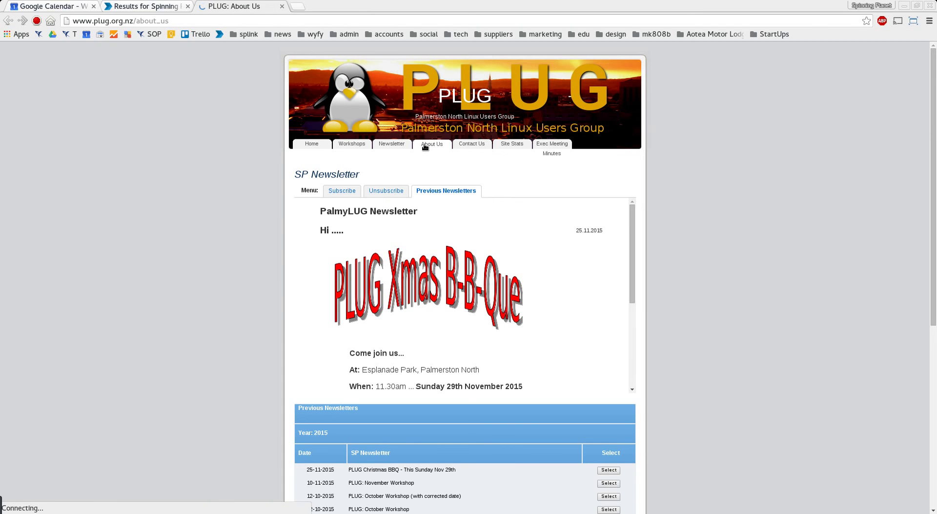